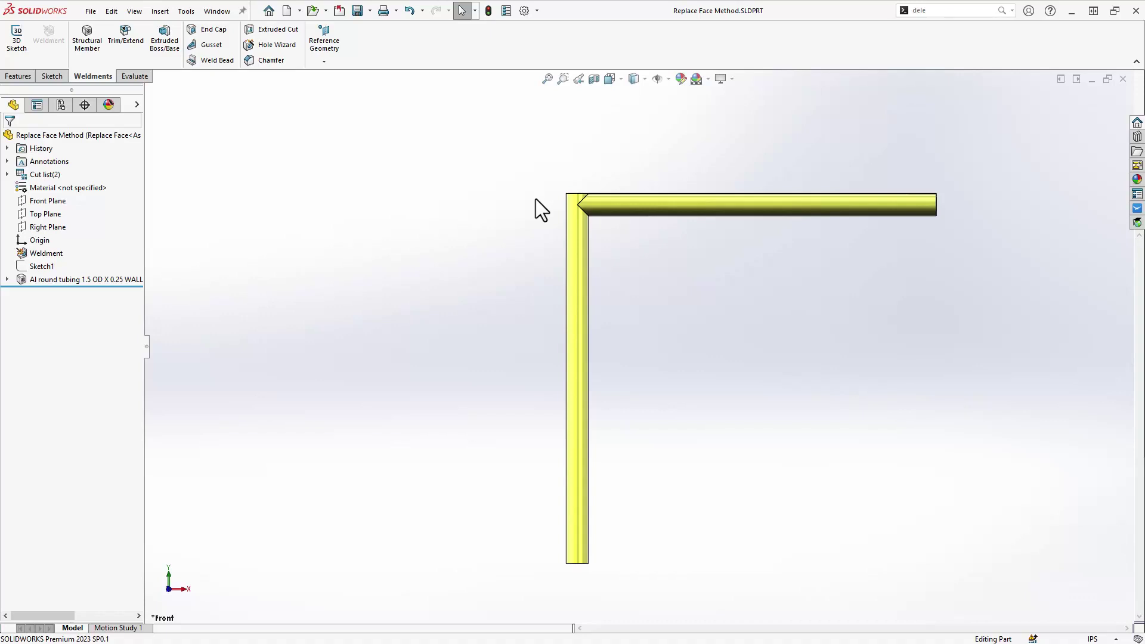
scroll(540, 208, "down", 2)
scroll(556, 215, "down", 2)
scroll(558, 221, "down", 2)
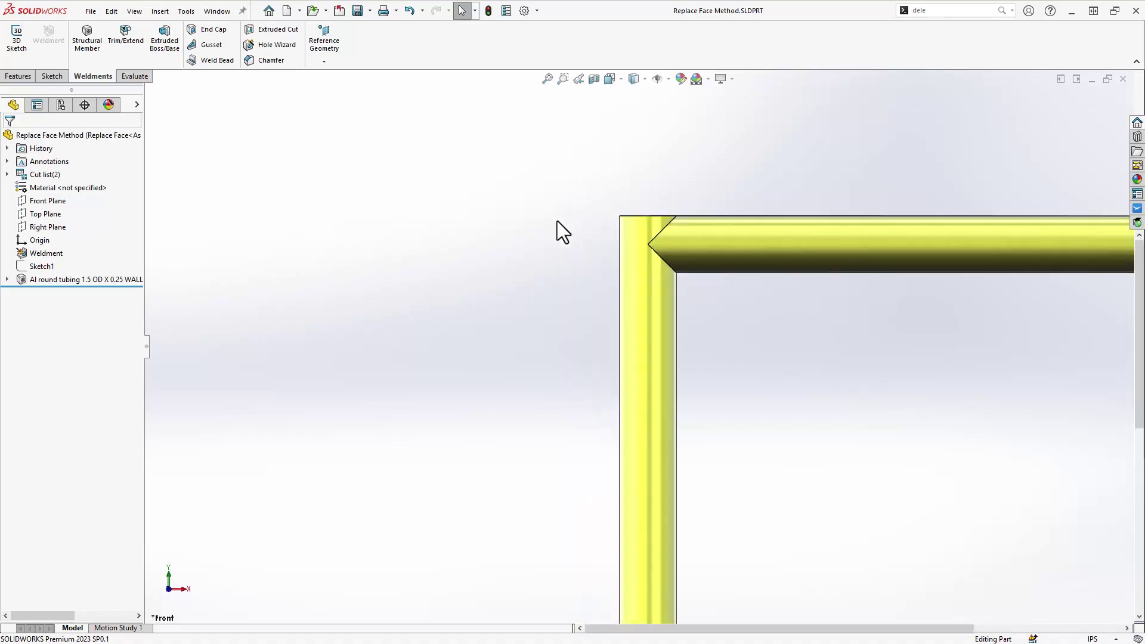
scroll(558, 221, "down", 2)
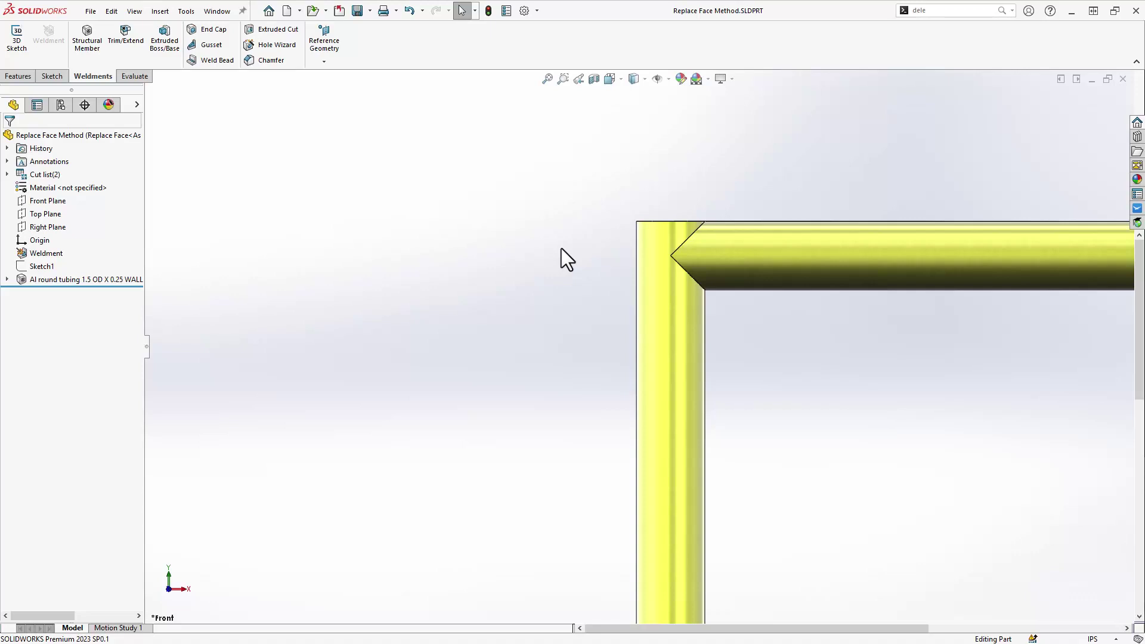
Isolate the horizontal tube and select the inner edge of its end.
right_click(759, 240)
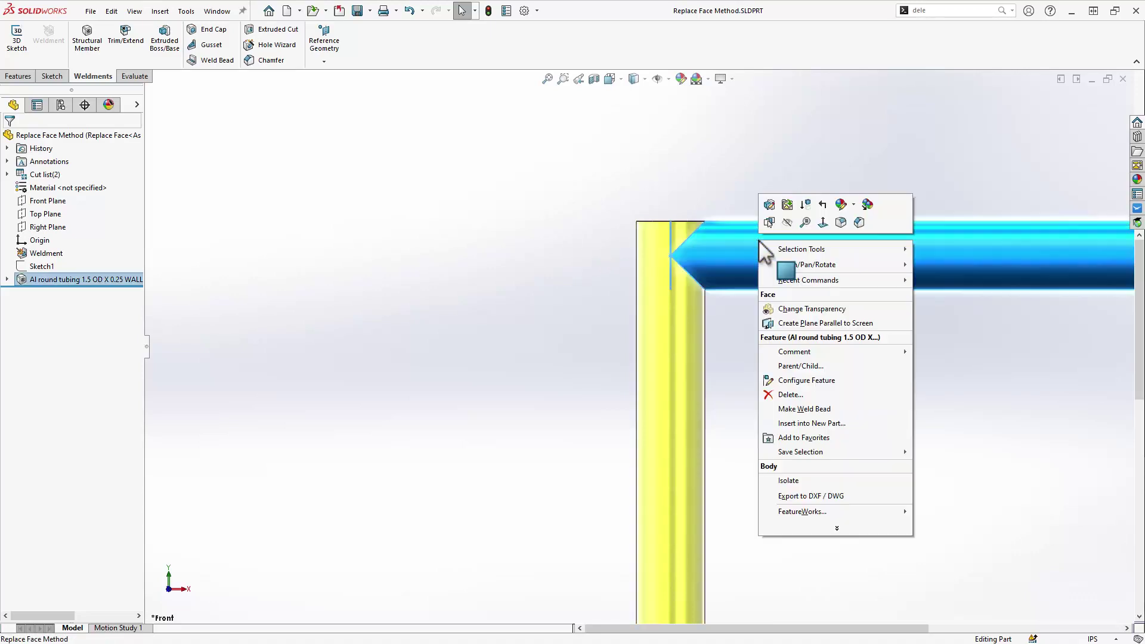
left_click(806, 479)
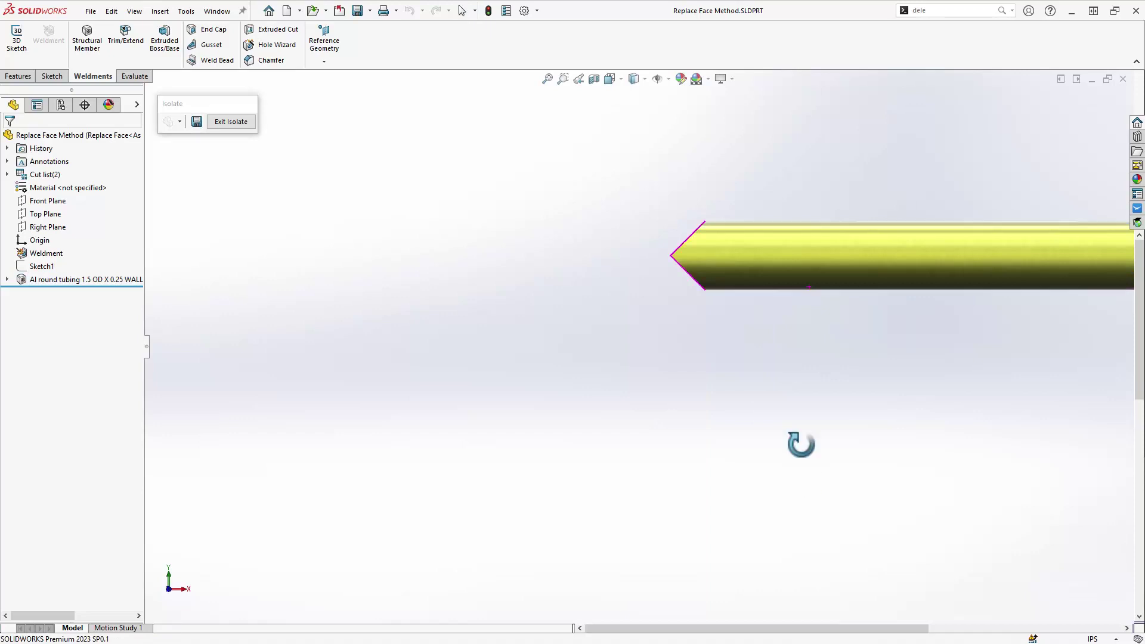
middle_click_drag(800, 442, 869, 473)
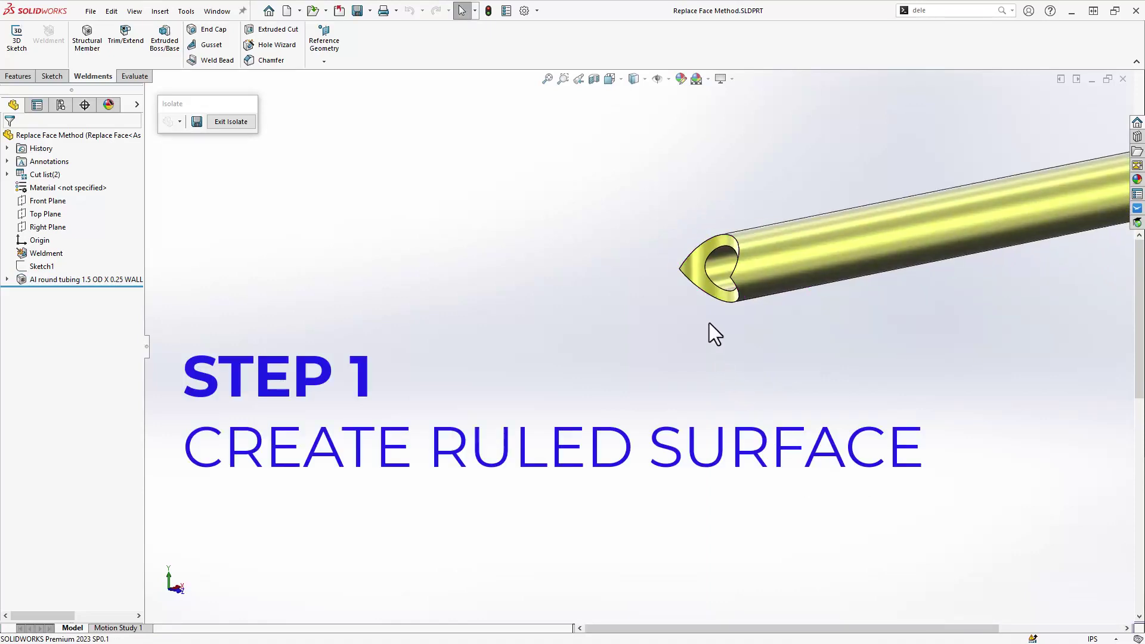
left_click(720, 293)
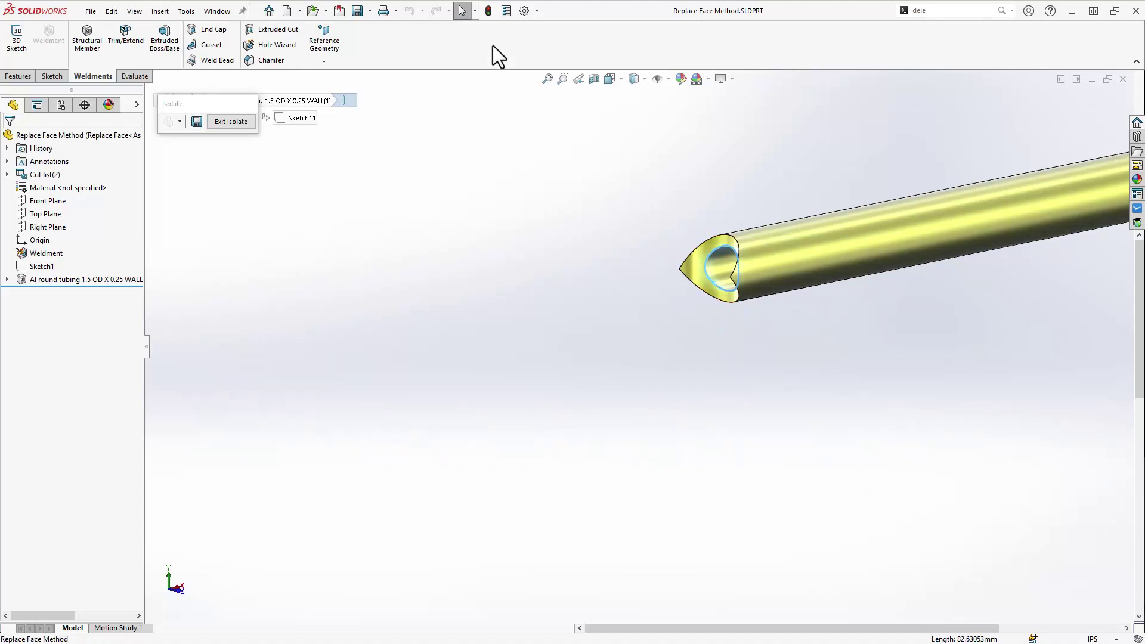
Add the Surfaces tab to the ribbon and switch to it.
right_click(493, 46)
mouse_move(528, 83)
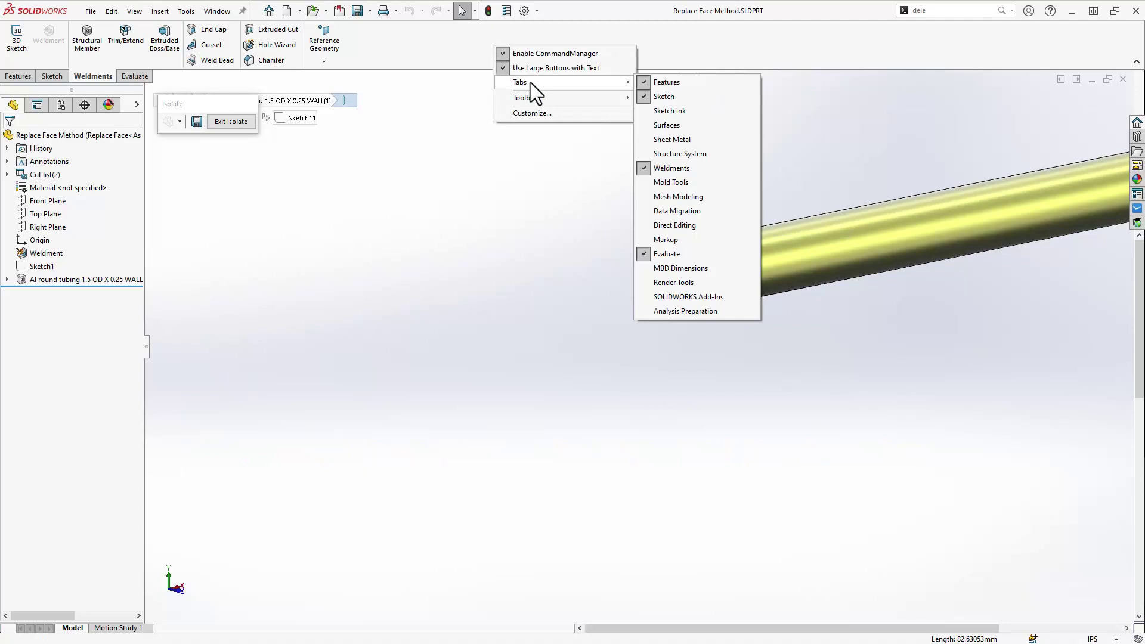
left_click(678, 123)
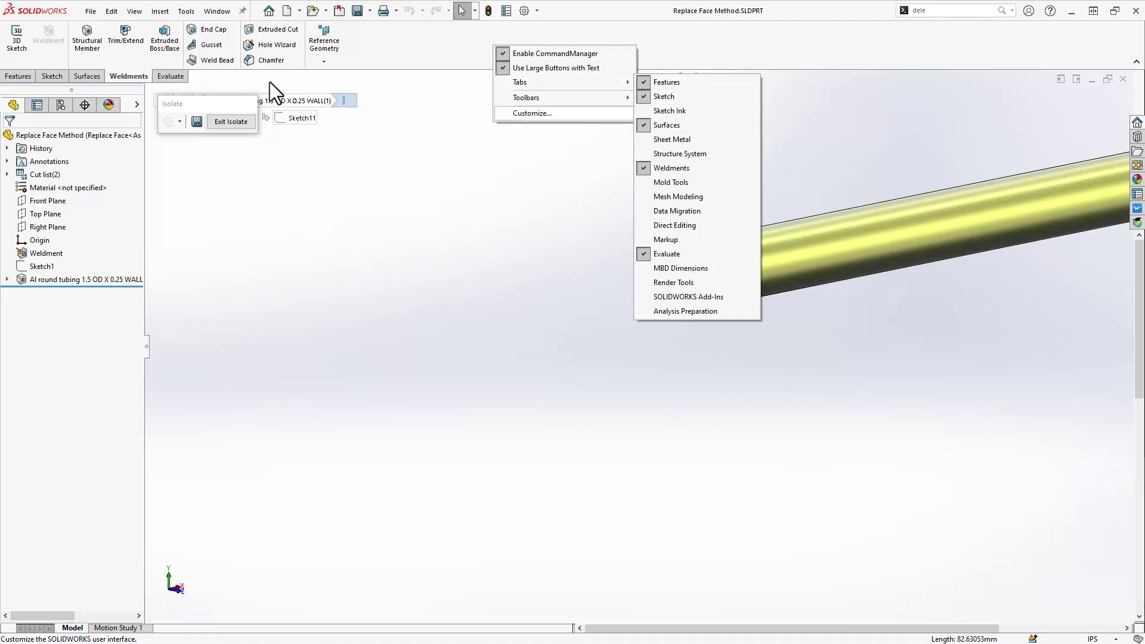
left_click(87, 77)
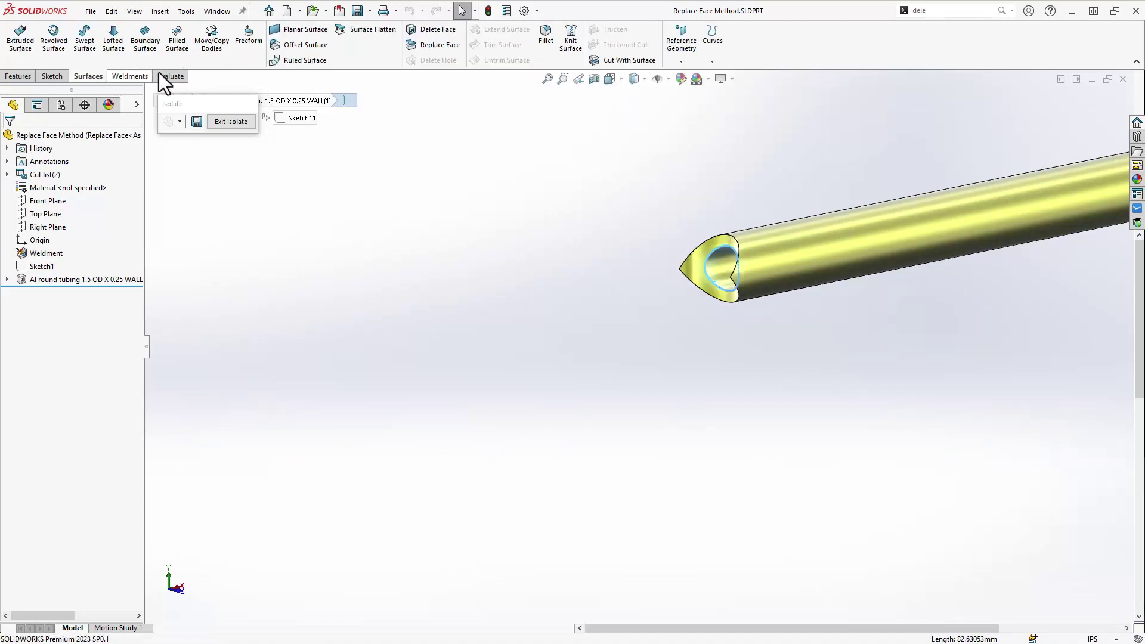
Create a reversed 0.50 in Normal to Surface ruled surface on the inner end edge.
left_click(300, 60)
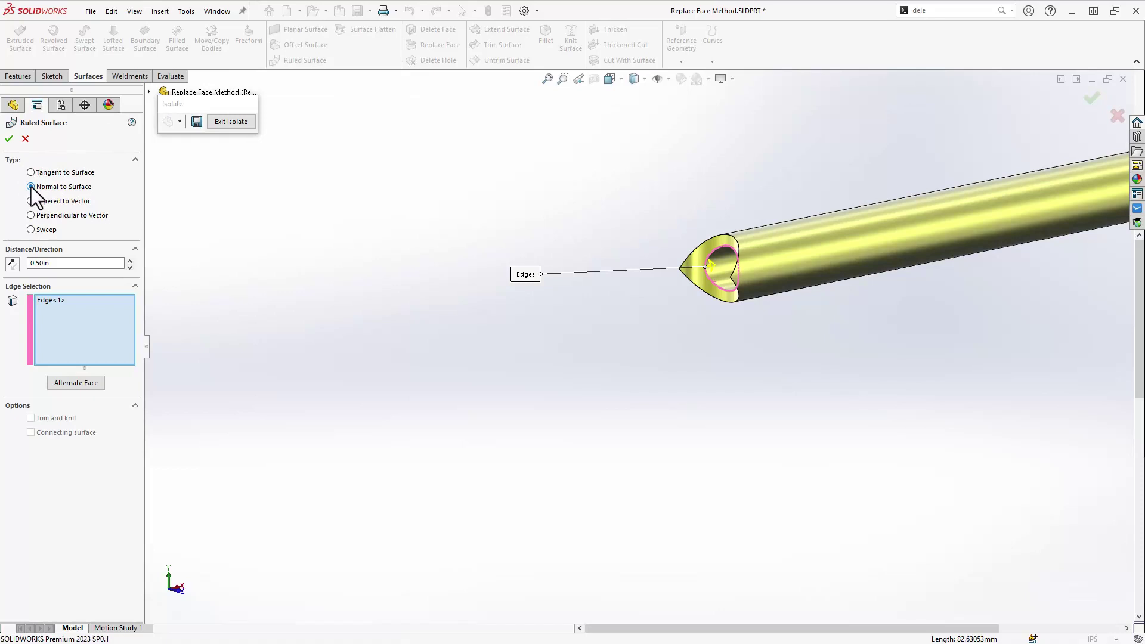
double_click(45, 263)
left_click(51, 301)
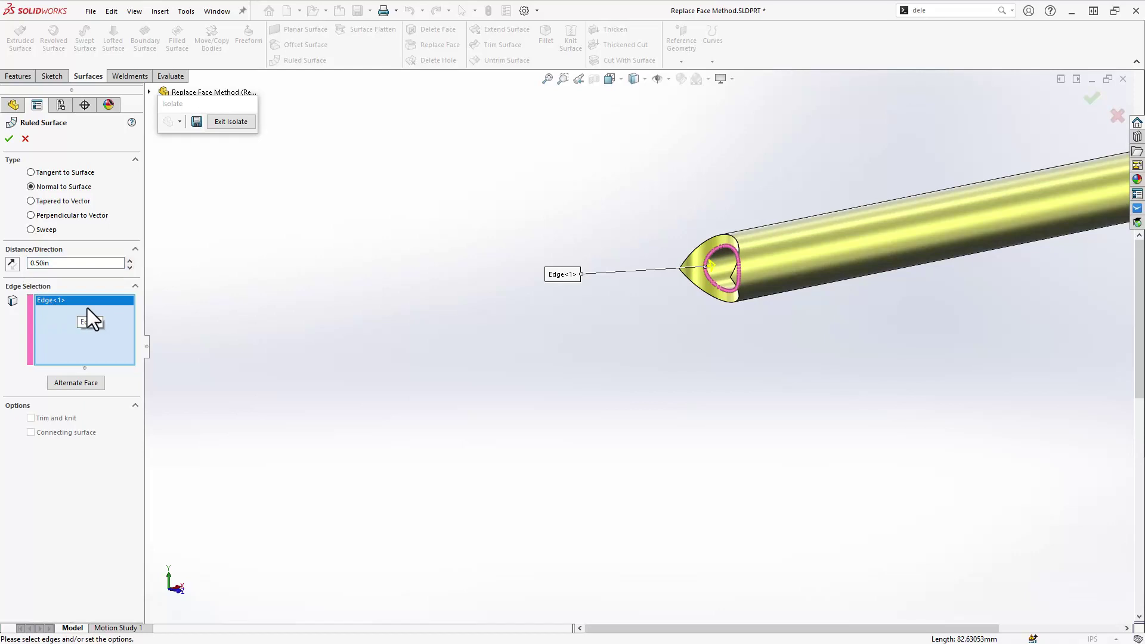
left_click(13, 263)
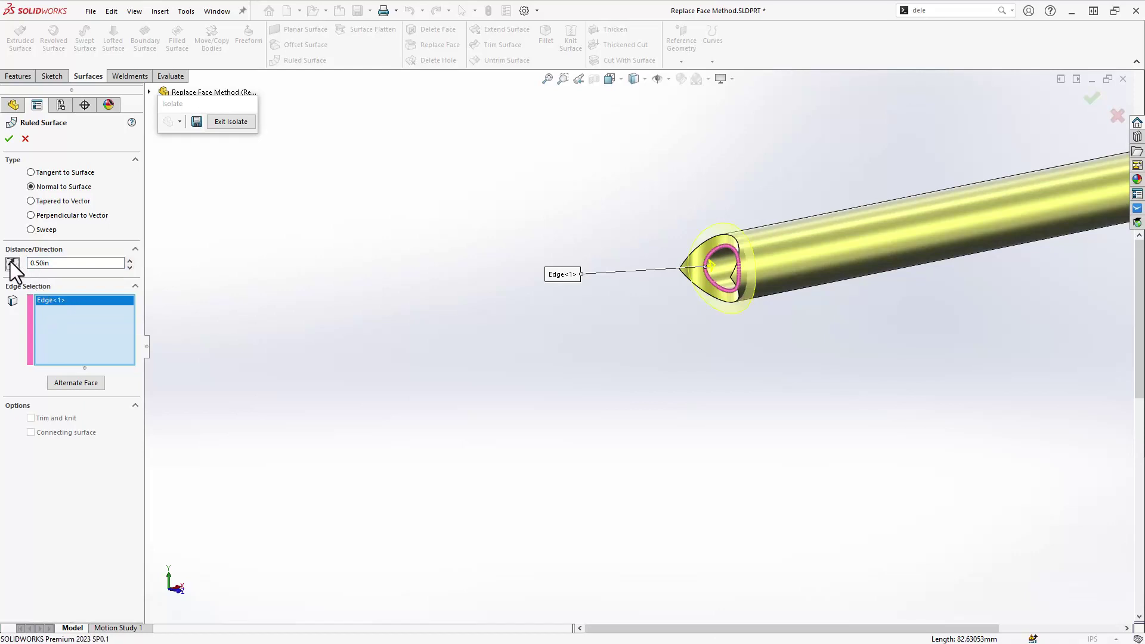
left_click(9, 139)
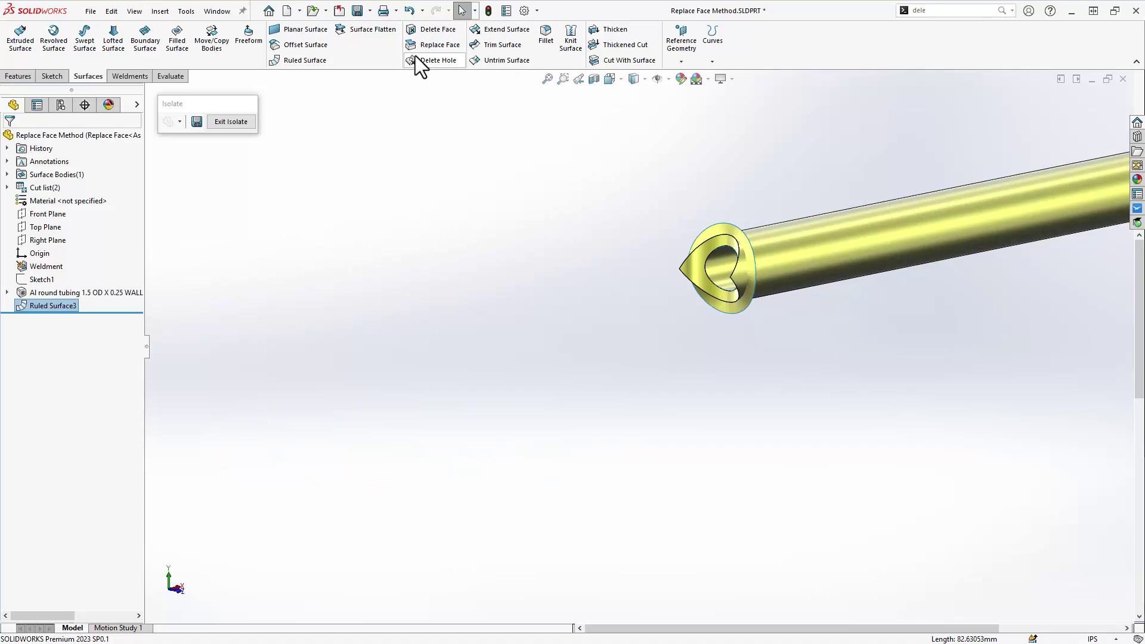
Replace the tube's pointed end face with Ruled Surface3.
left_click(434, 45)
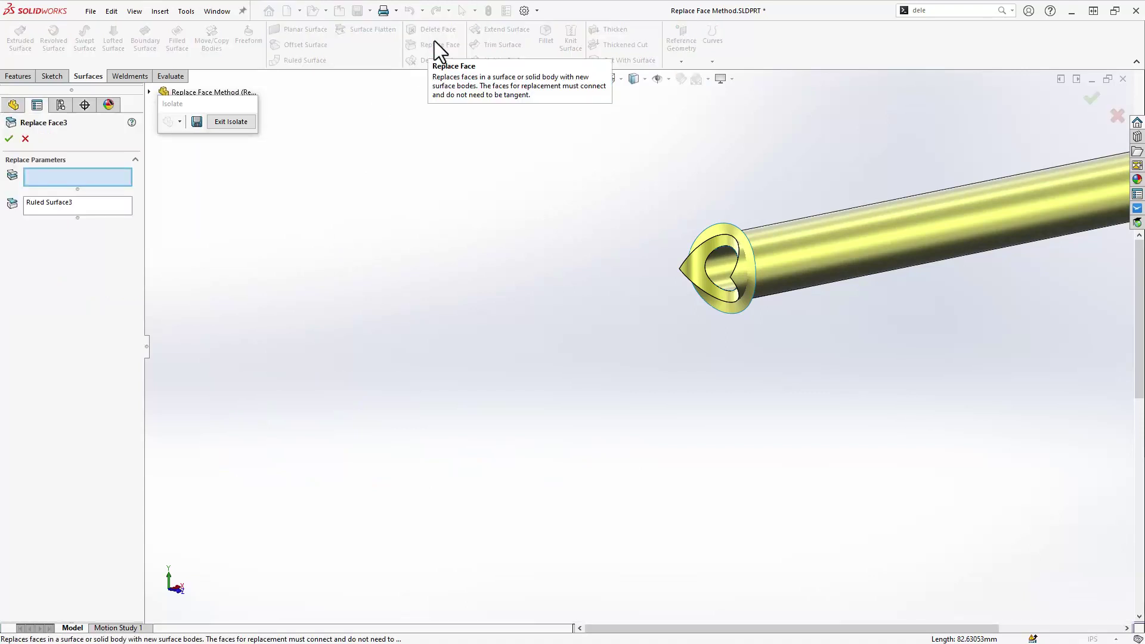
left_click(699, 266)
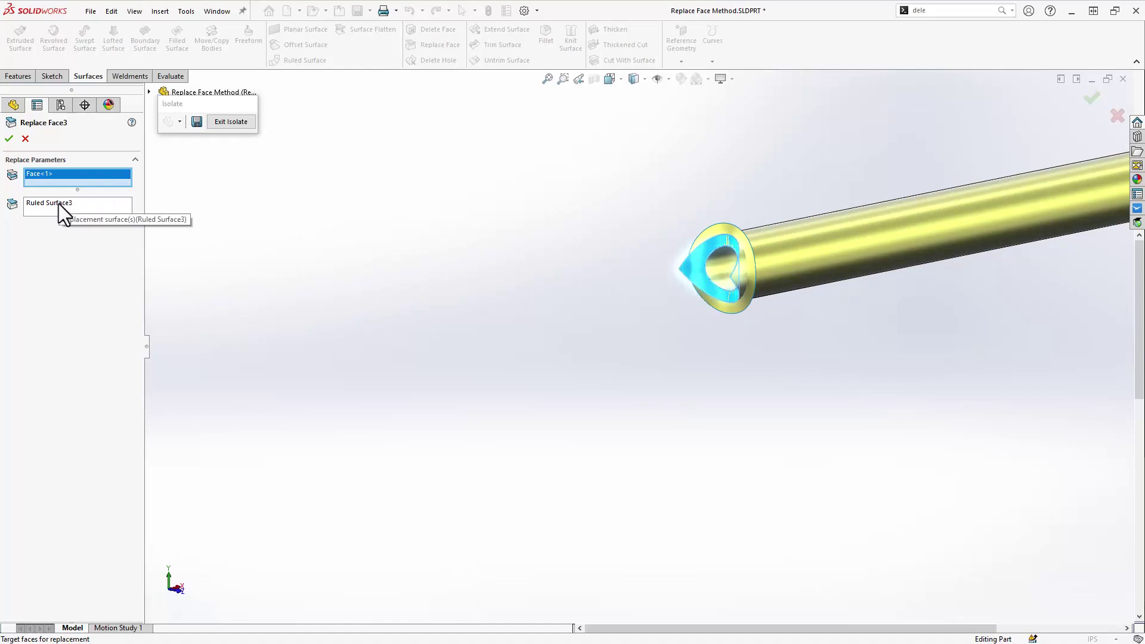
left_click(9, 140)
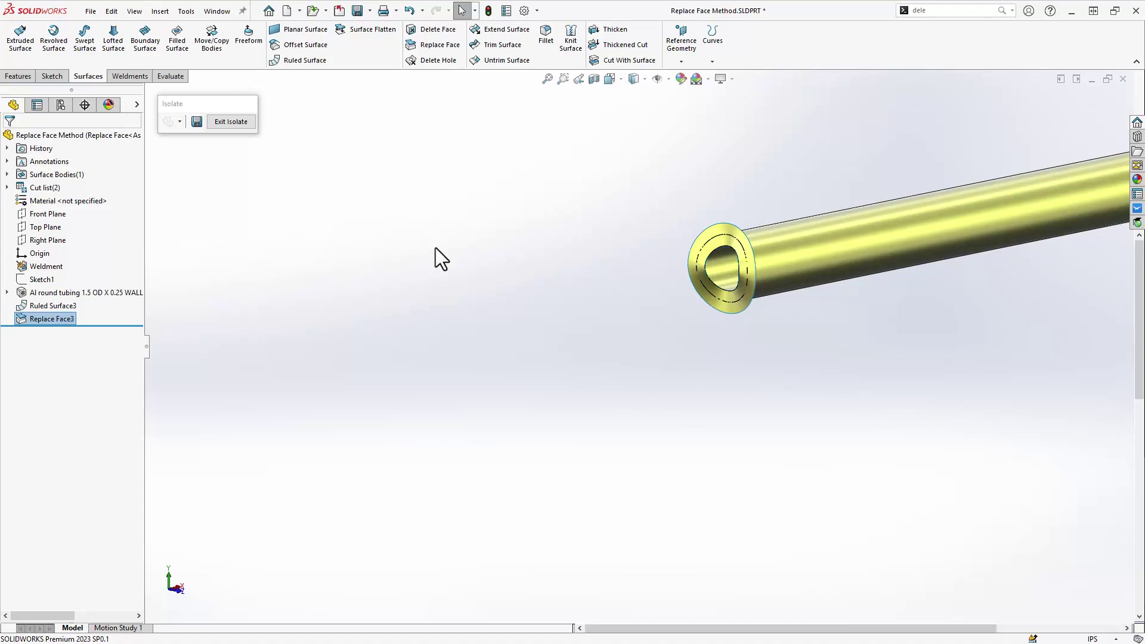
Delete the leftover ruled surface body and exit isolation to show both tubes.
right_click(716, 260)
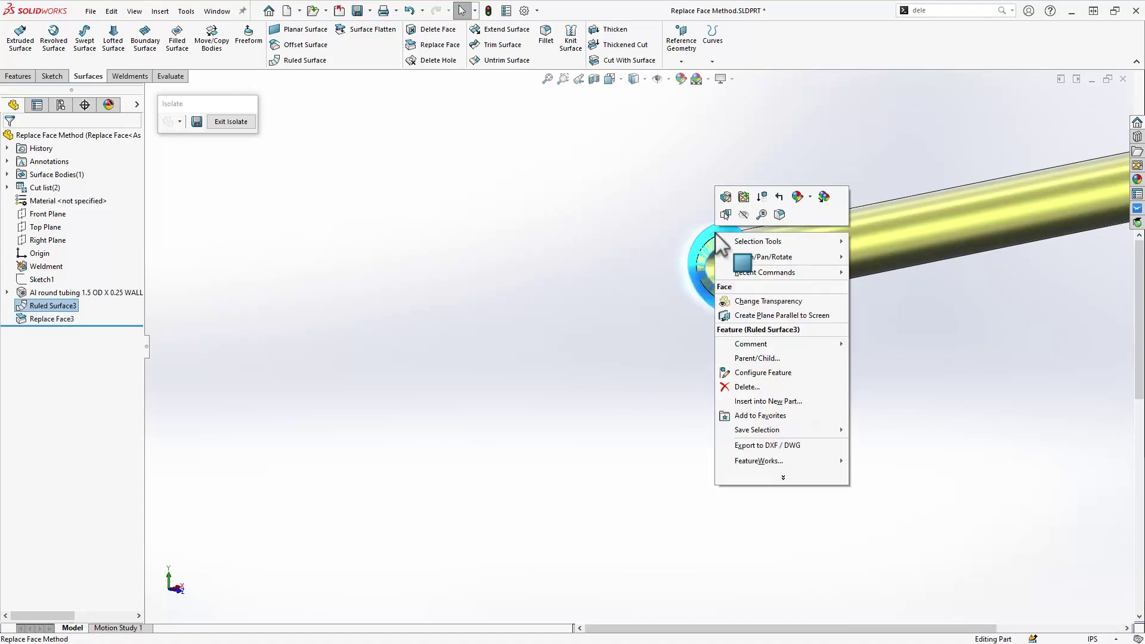
left_click(783, 477)
left_click(786, 639)
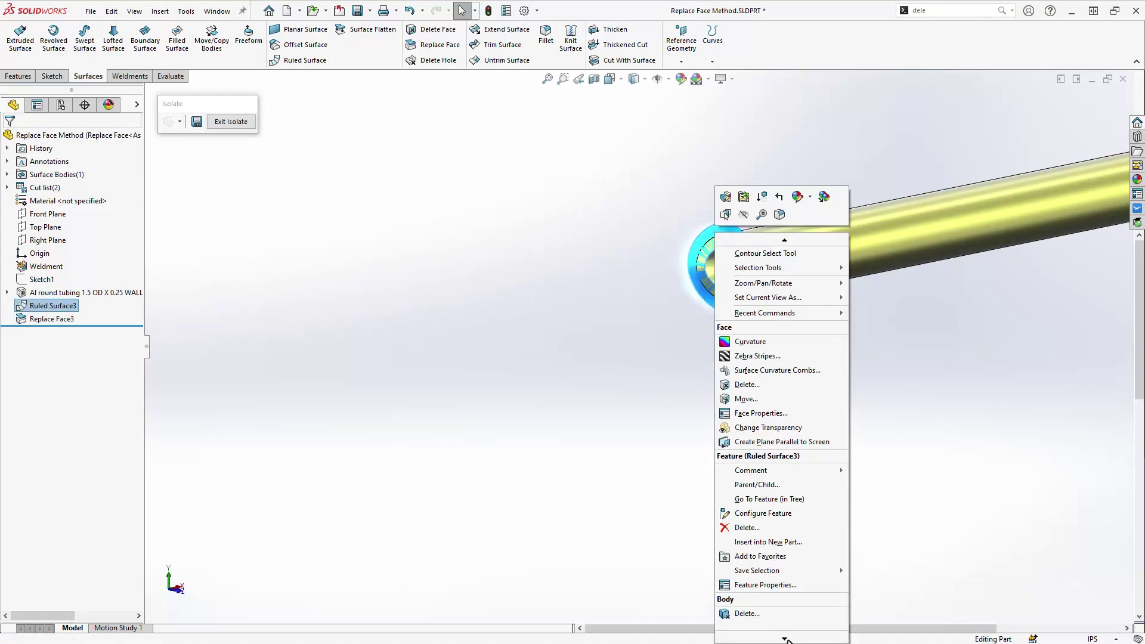
left_click(747, 614)
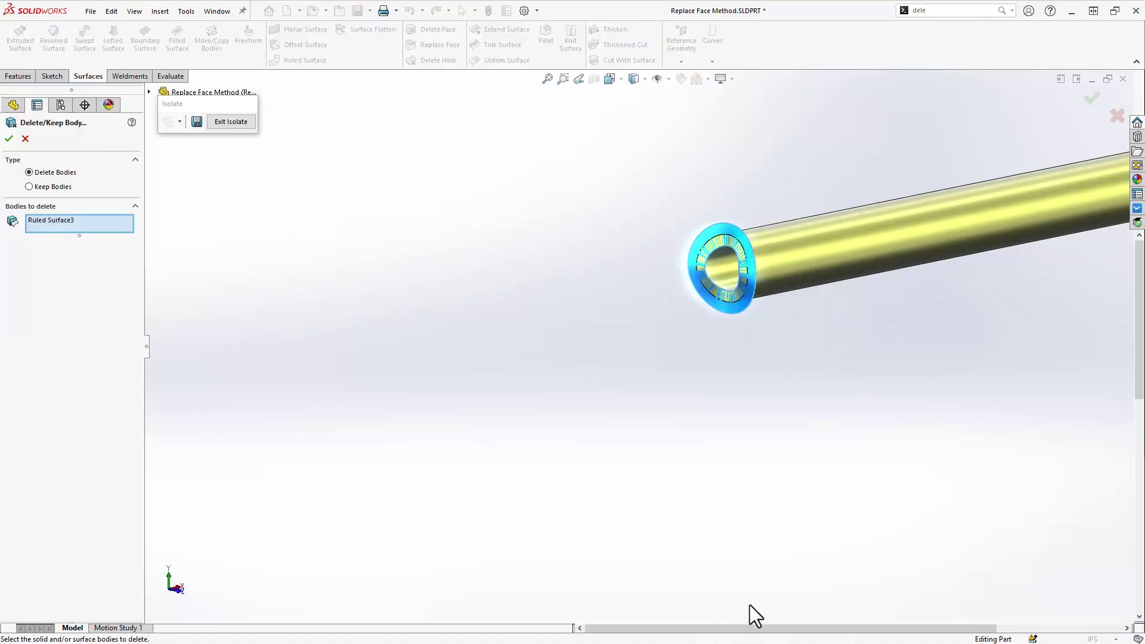
left_click(1094, 101)
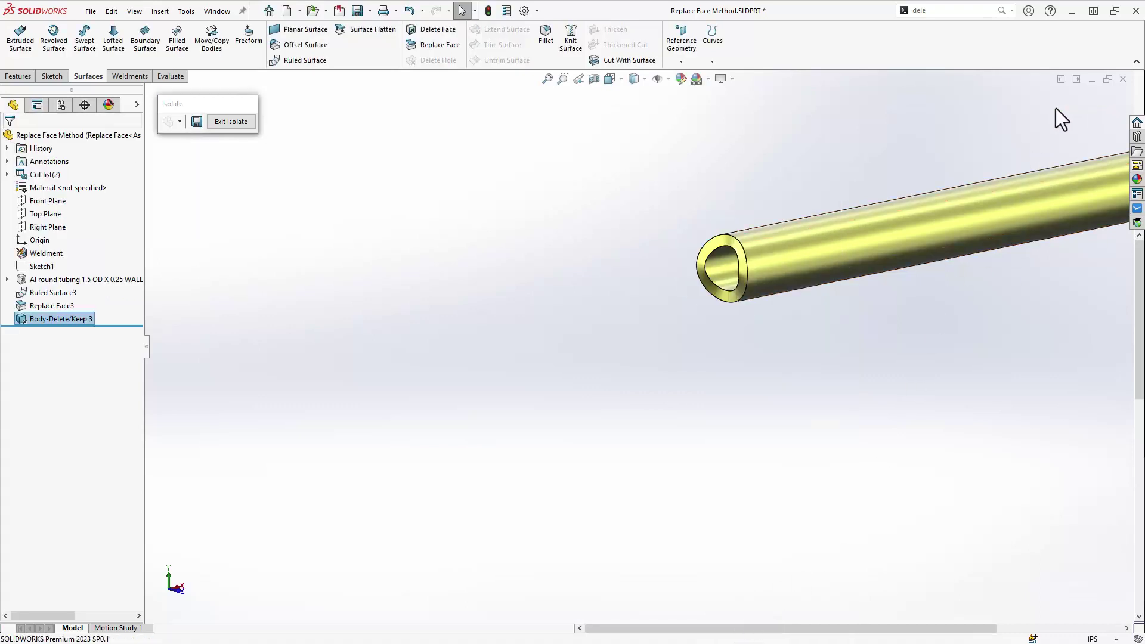
left_click(231, 121)
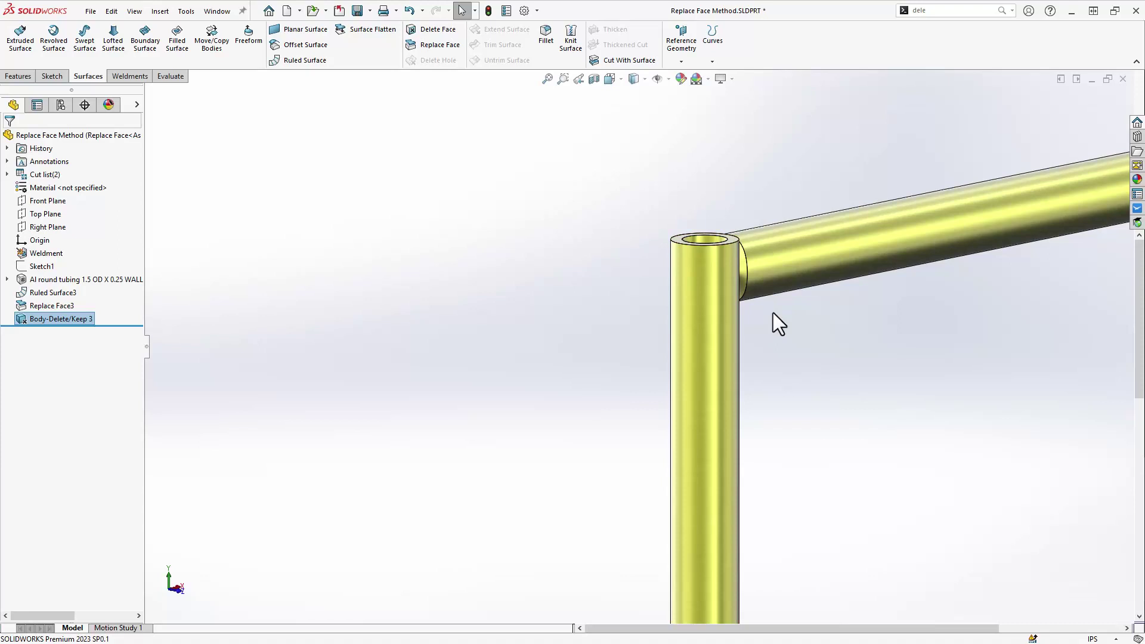
Orbit to the corner and bring up the horizontal tube body's context menu.
middle_click_drag(792, 321, 732, 292)
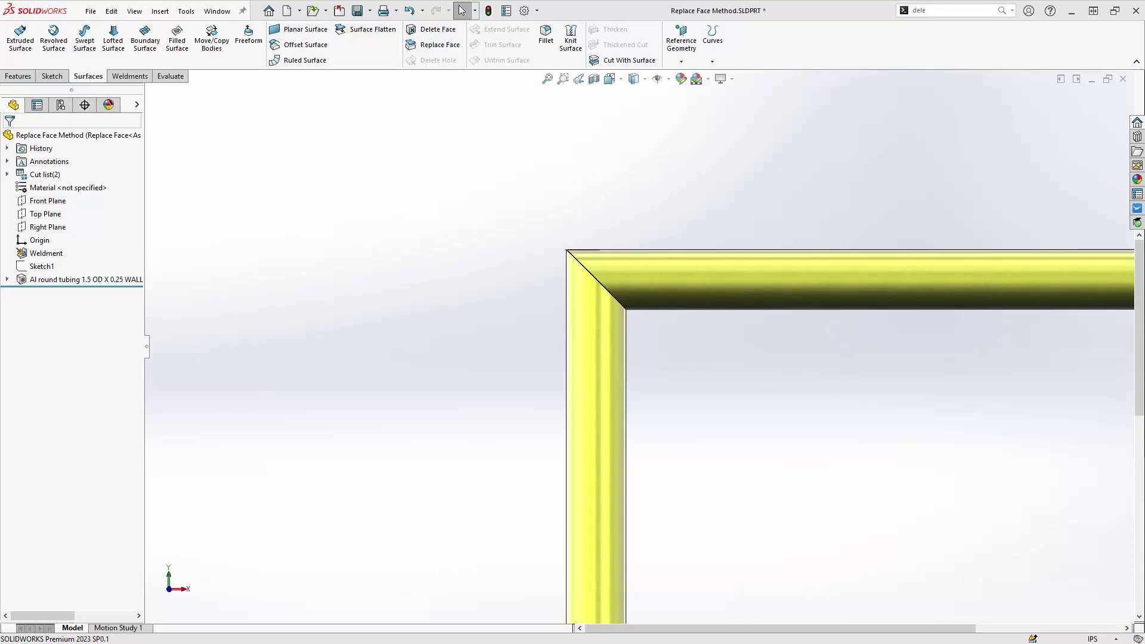
right_click(765, 259)
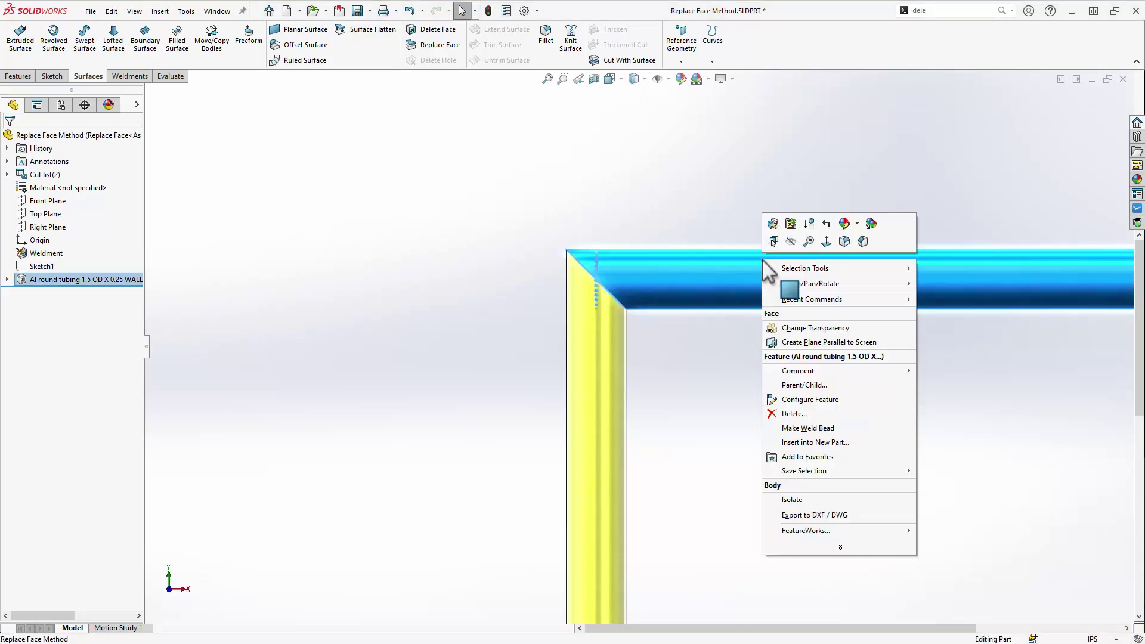
Isolate the horizontal tube and select the edge around its cut end.
left_click(804, 500)
middle_click_drag(671, 409, 681, 371)
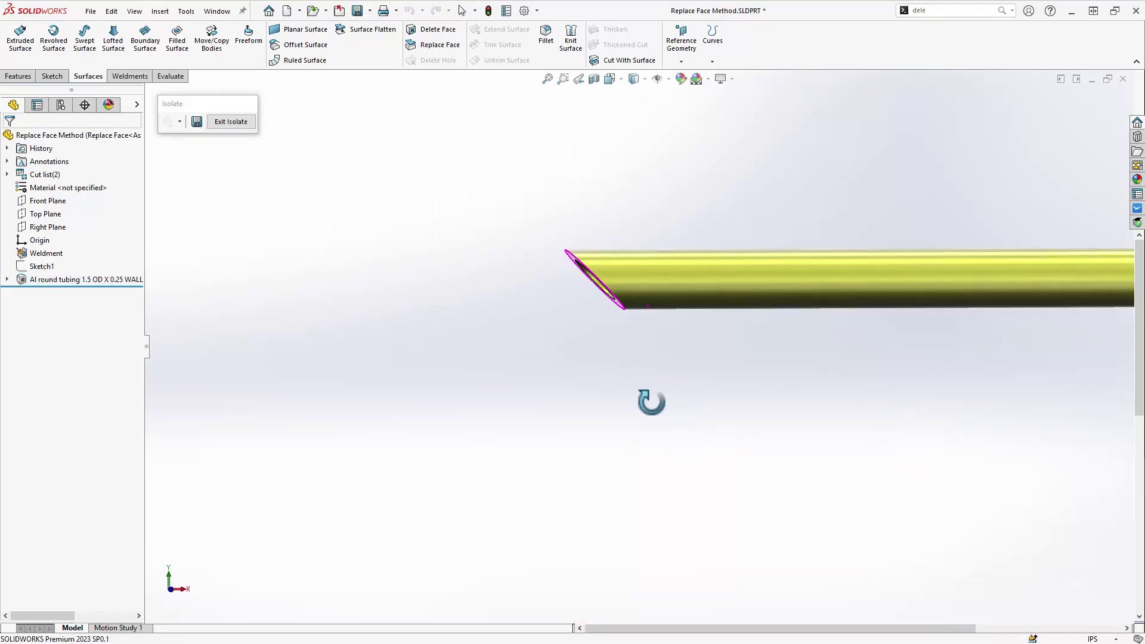
left_click(618, 296)
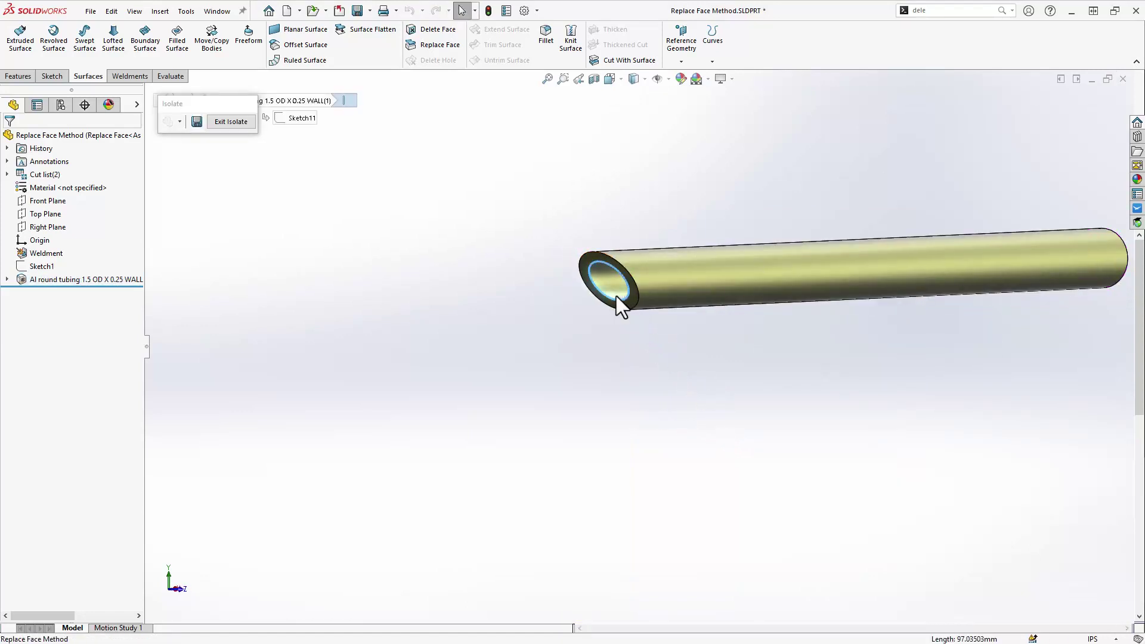
Create Ruled Surface4, Normal to Surface and reversed, from that edge.
left_click(305, 59)
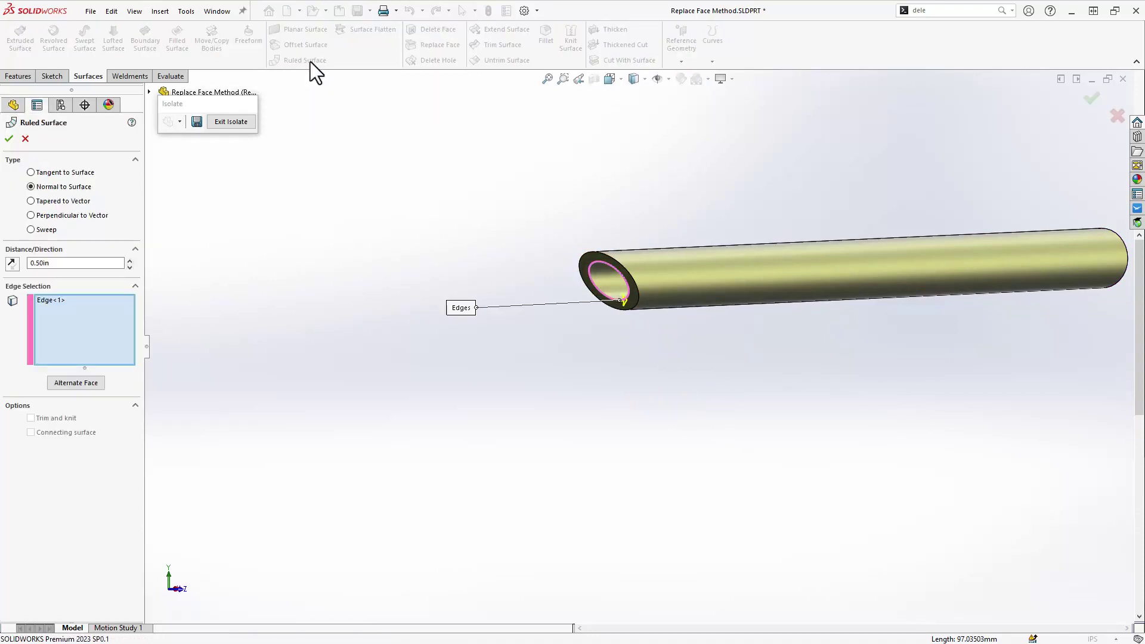
left_click(13, 264)
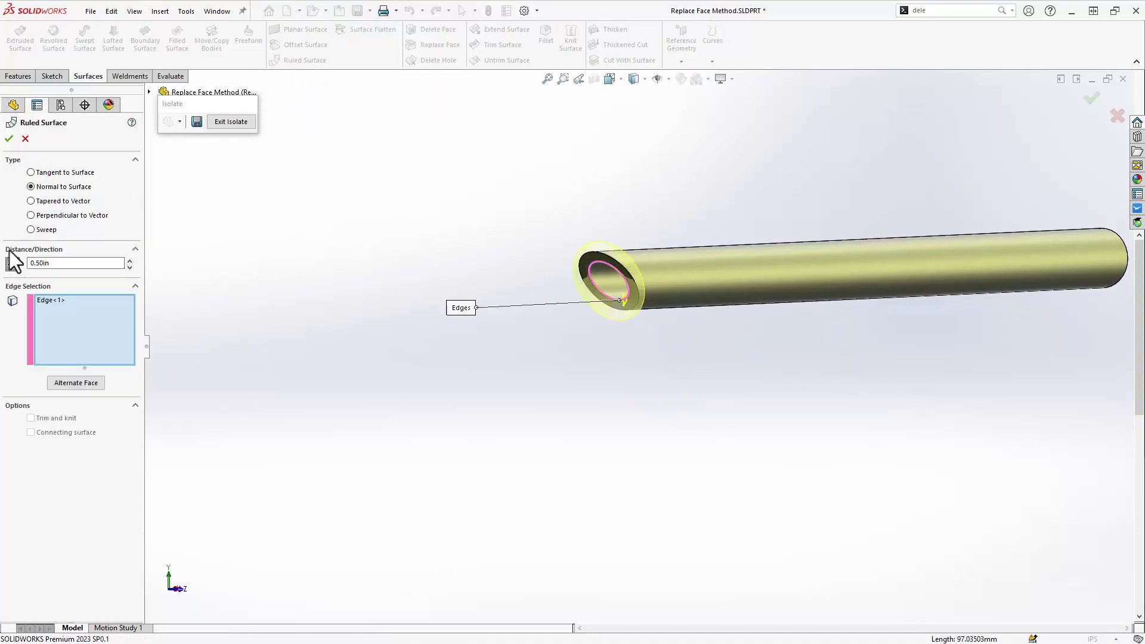
left_click(10, 138)
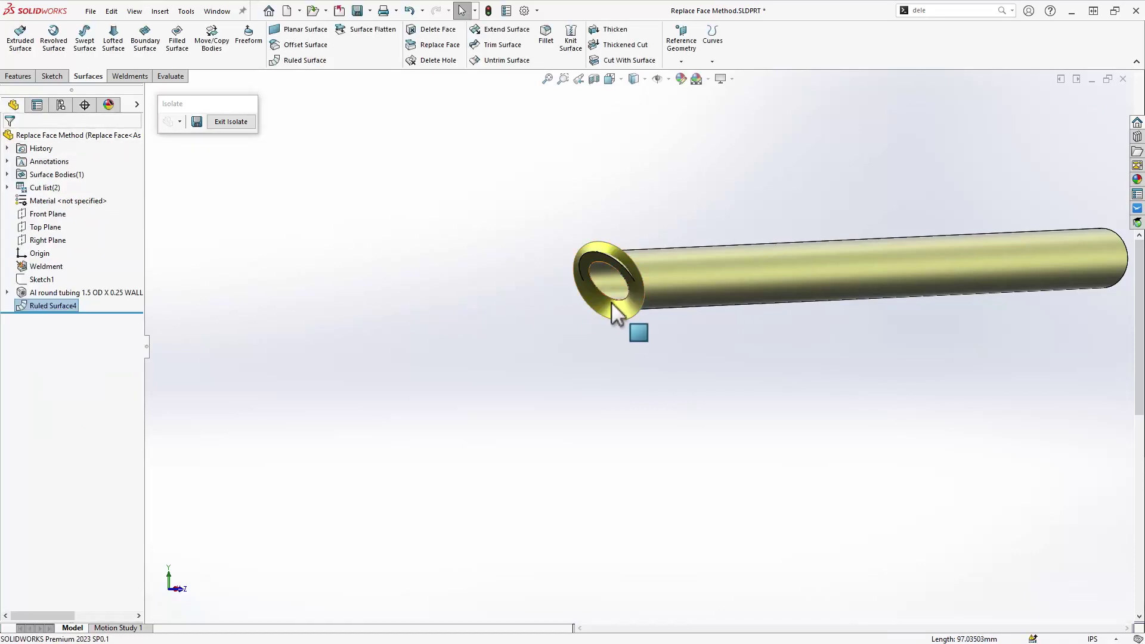
scroll(636, 288, "down", 3)
scroll(637, 292, "down", 3)
scroll(644, 322, "down", 3)
mouse_move(651, 350)
middle_mouse_down()
mouse_move(582, 371)
mouse_move(590, 393)
middle_mouse_up()
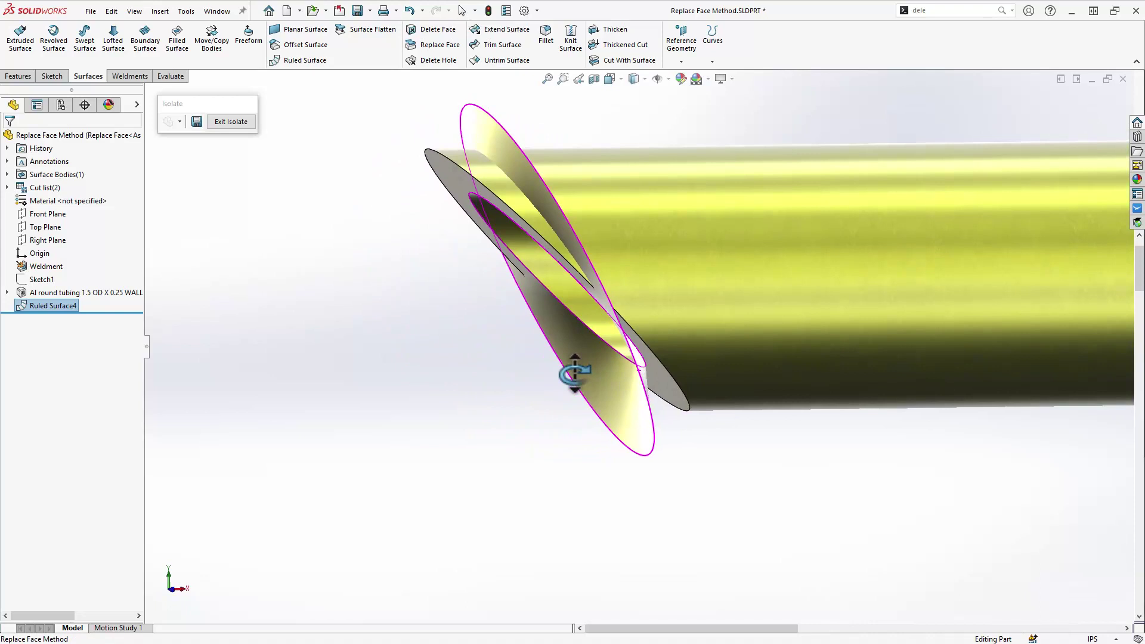
Add an Intersection split line on the mitered end face using Ruled Surface4.
left_click(714, 61)
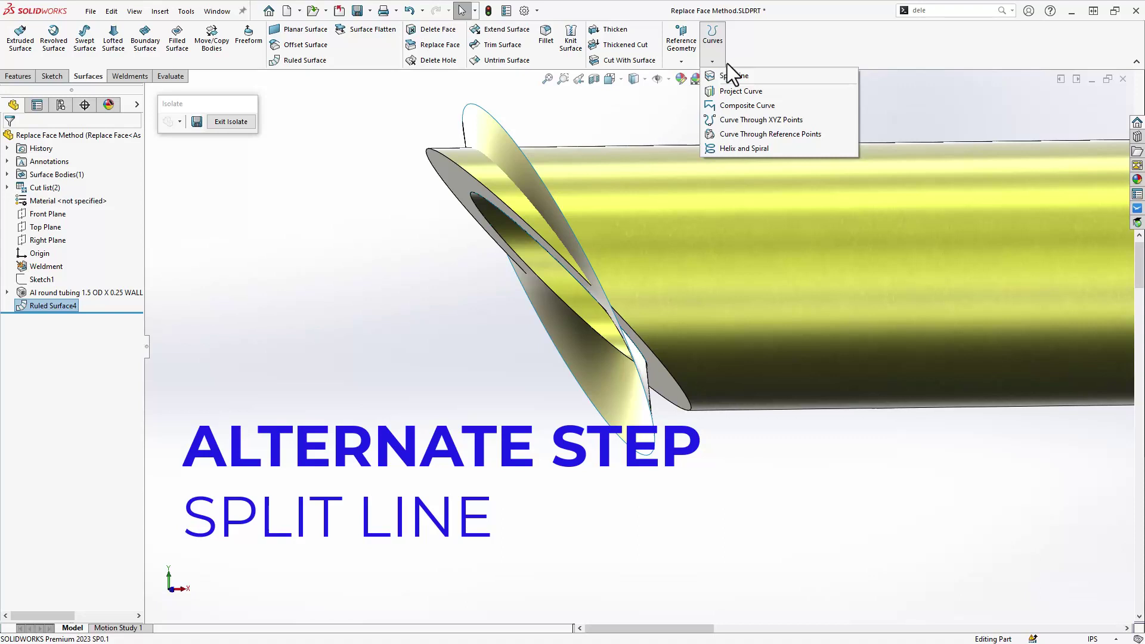
left_click(737, 75)
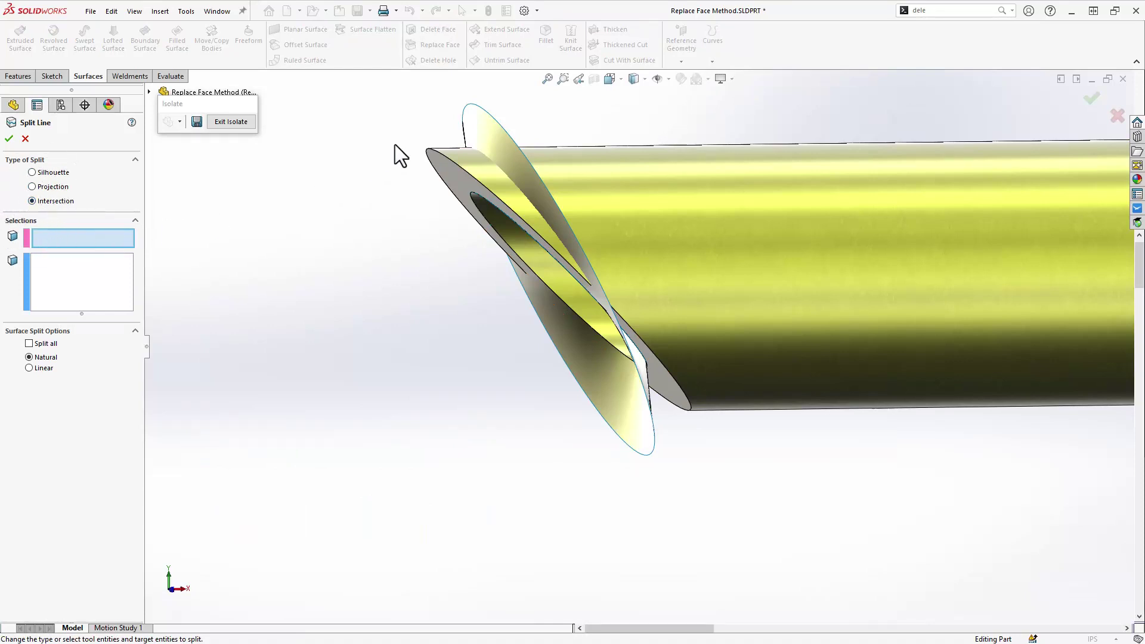
left_click(479, 134)
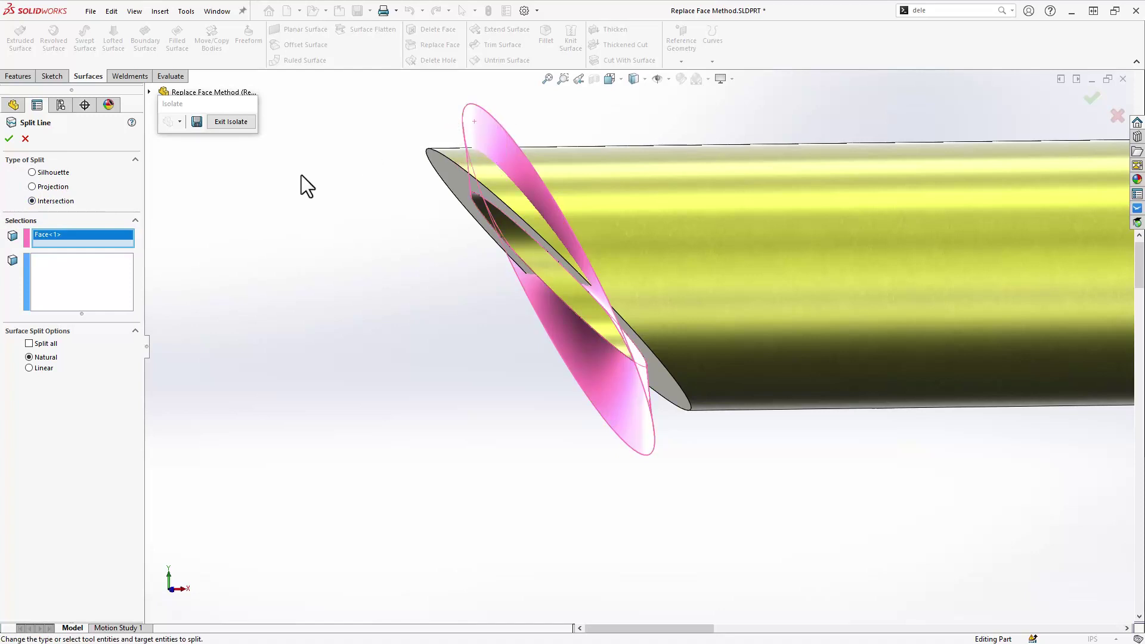
left_click(114, 278)
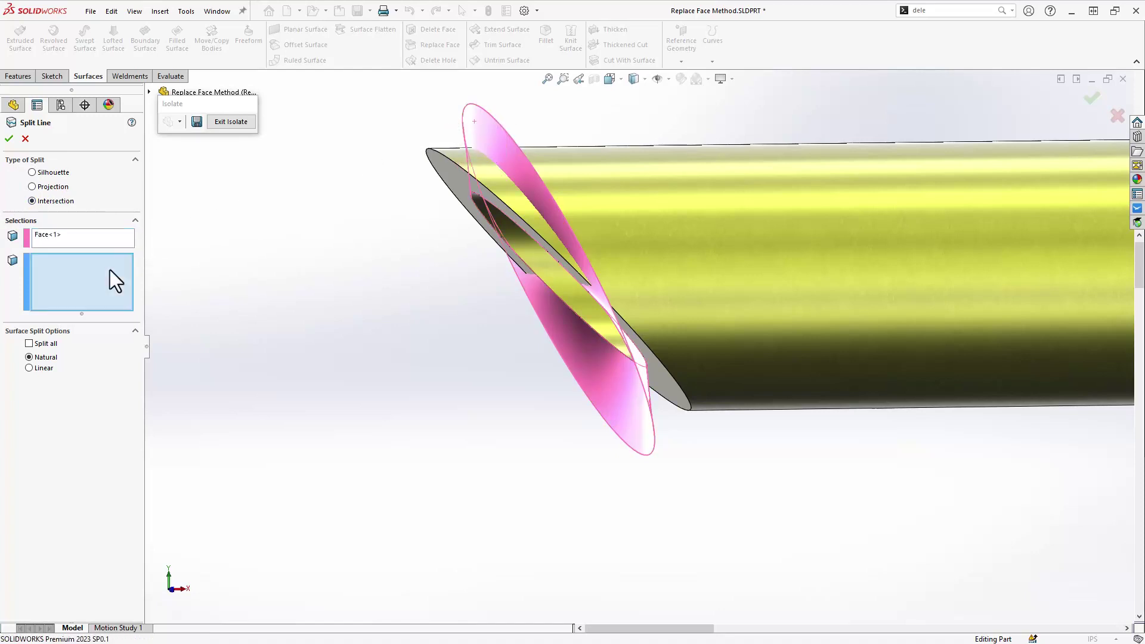
left_click(438, 183)
left_click(9, 138)
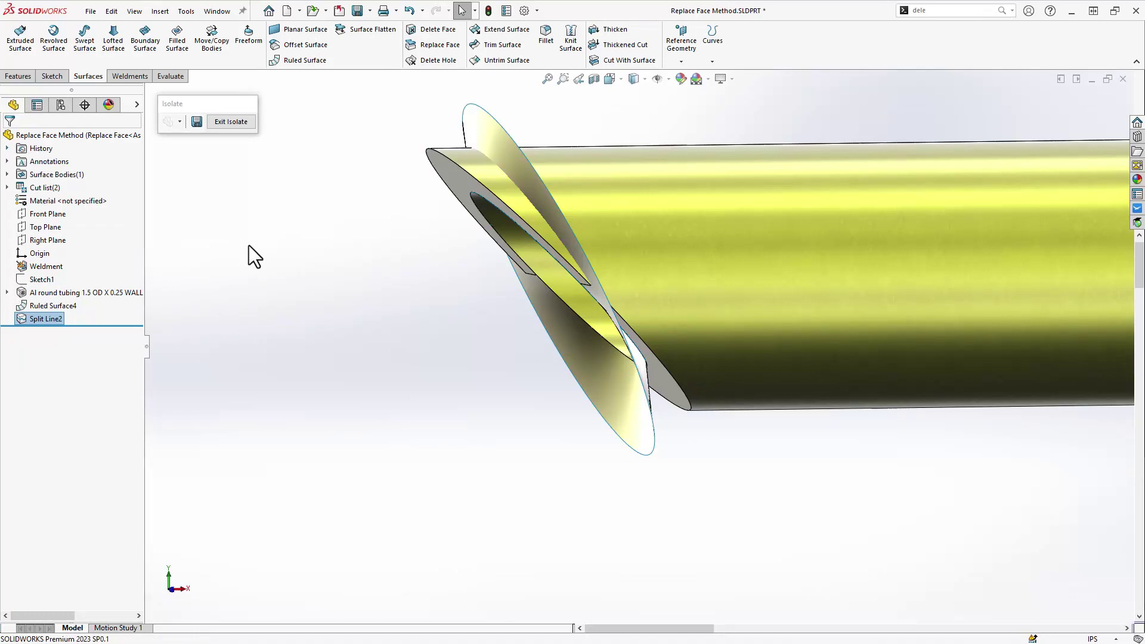
Replace the tube's mitered end face with Ruled Surface4.
left_click(439, 45)
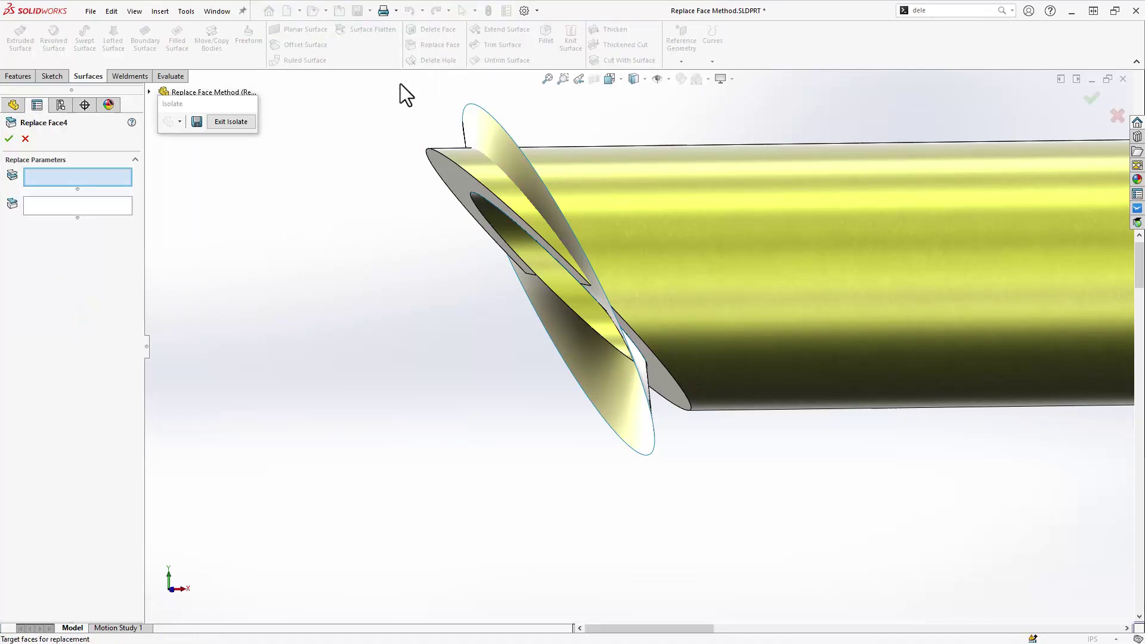
left_click(445, 170)
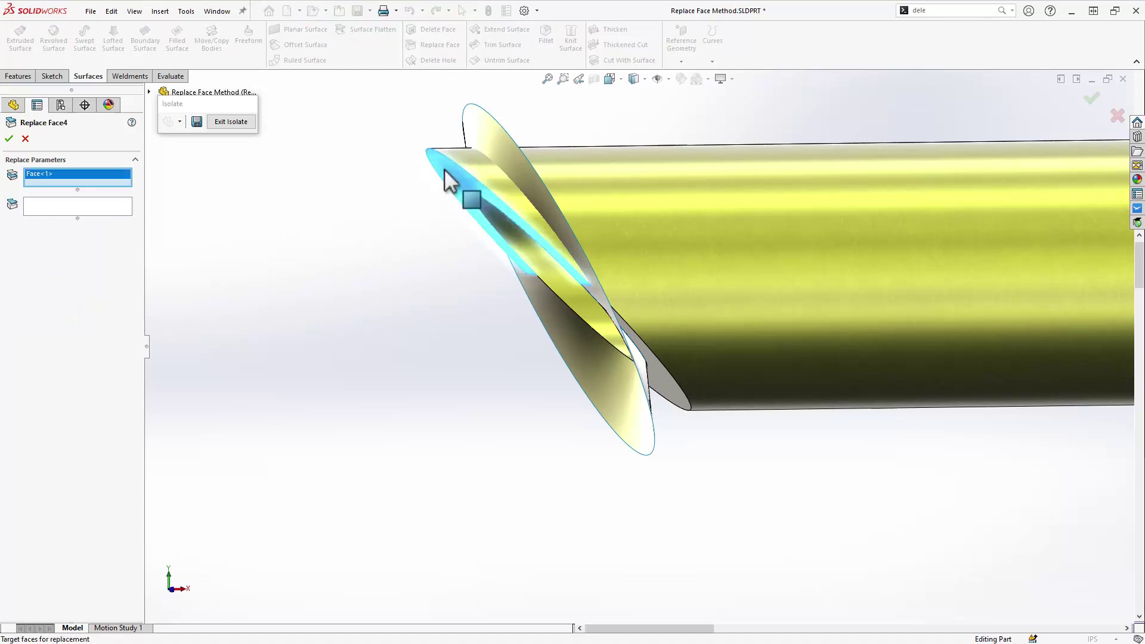
left_click(106, 206)
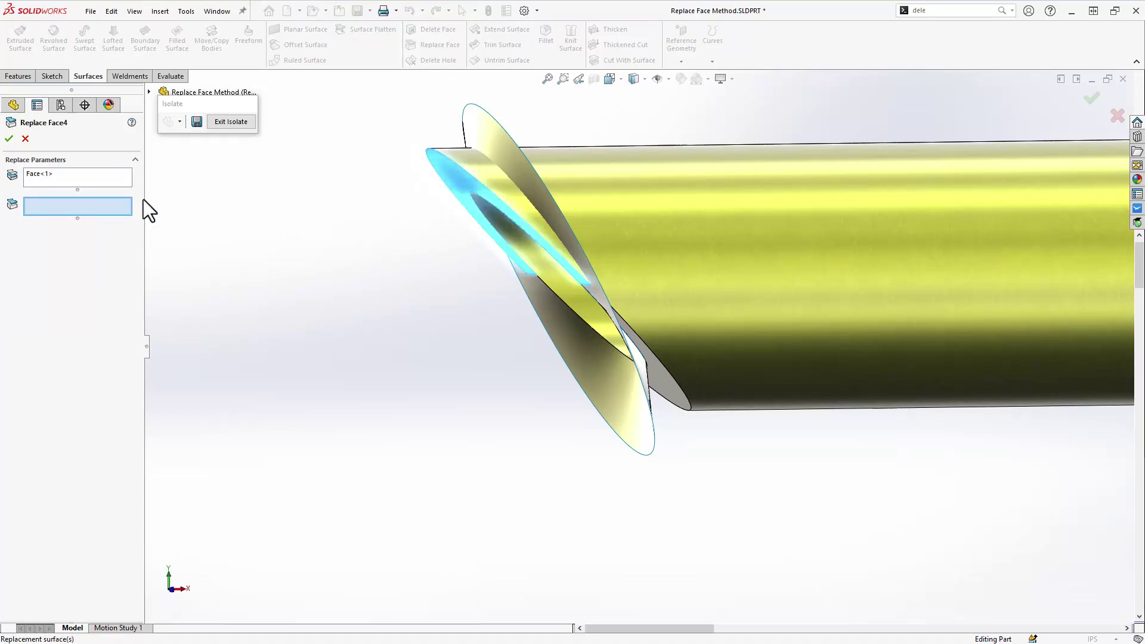
left_click(481, 143)
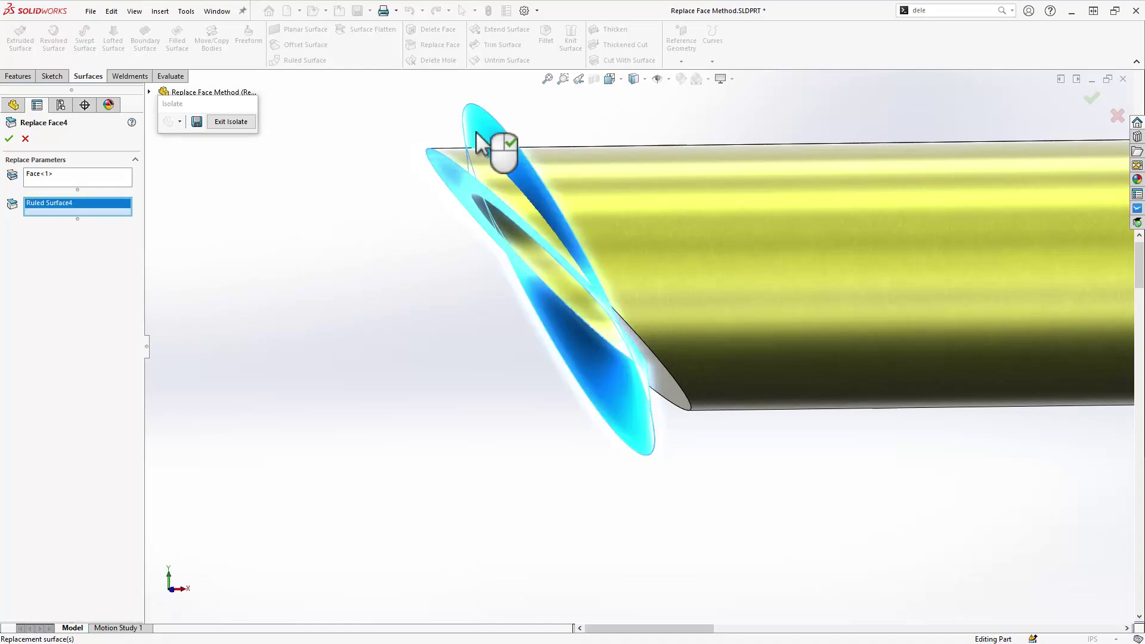
left_click(9, 140)
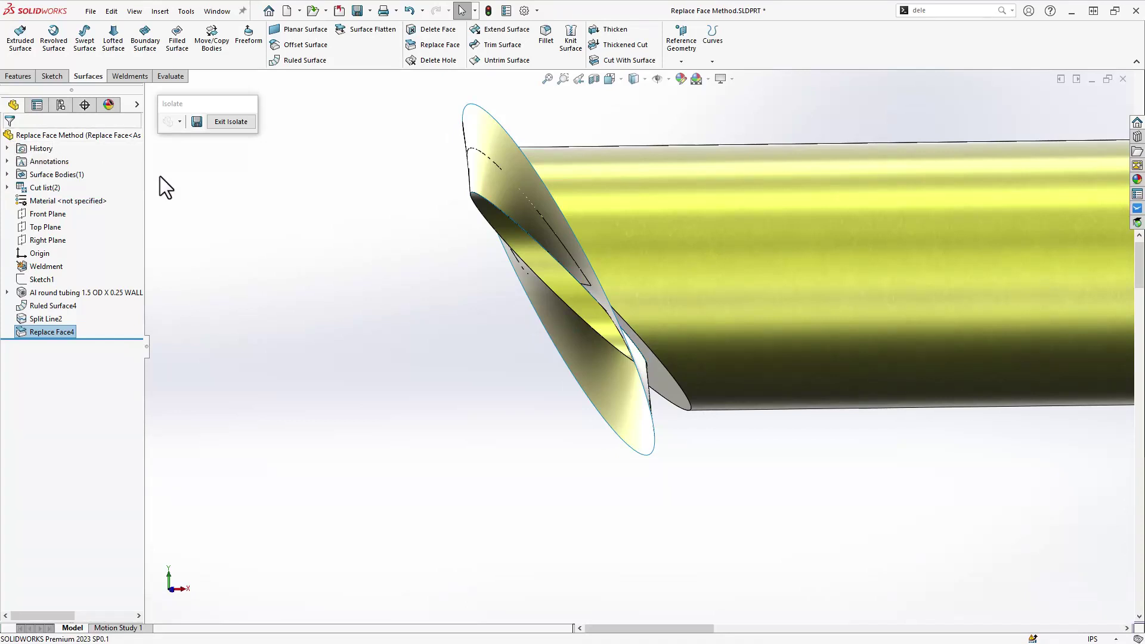
Delete the leftover Ruled Surface4 body with Delete/Keep Body.
right_click(487, 116)
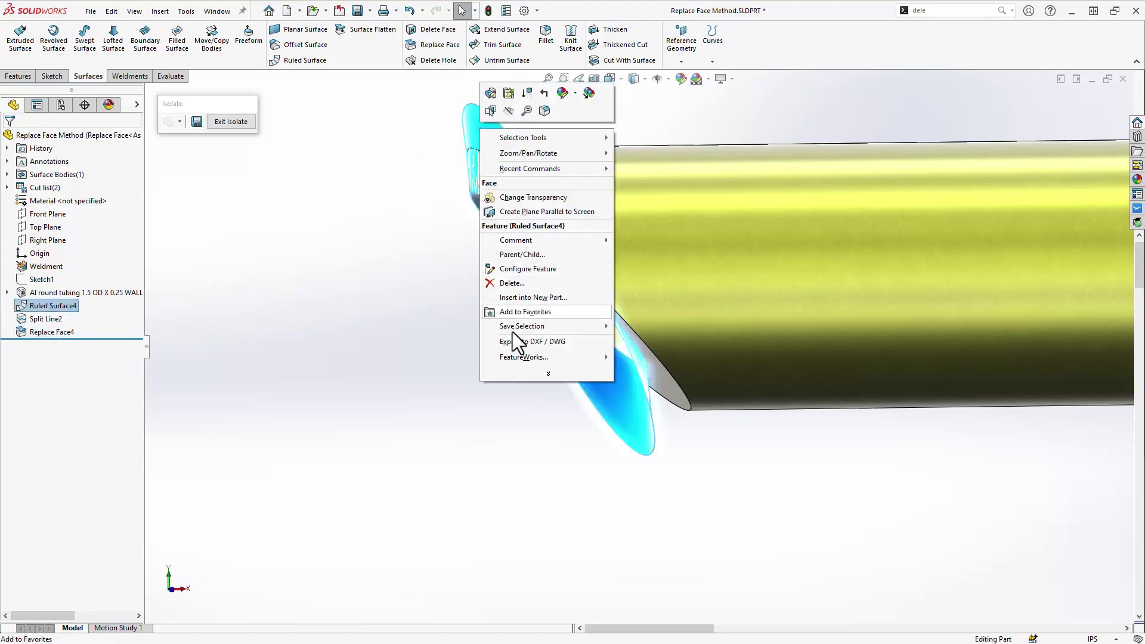
left_click(527, 513)
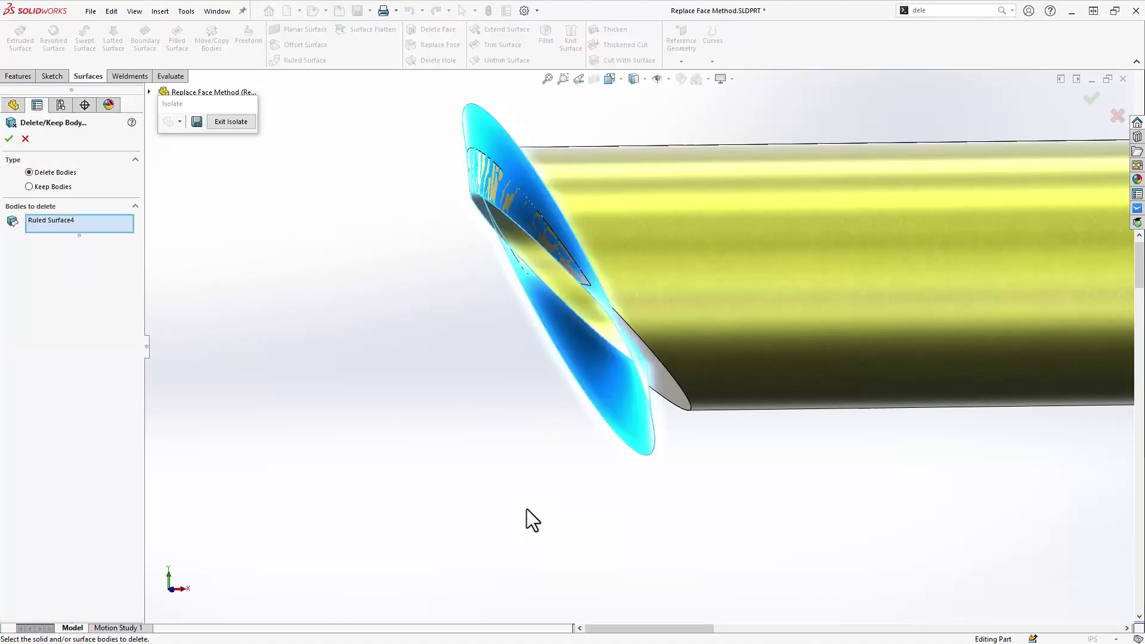
left_click(9, 139)
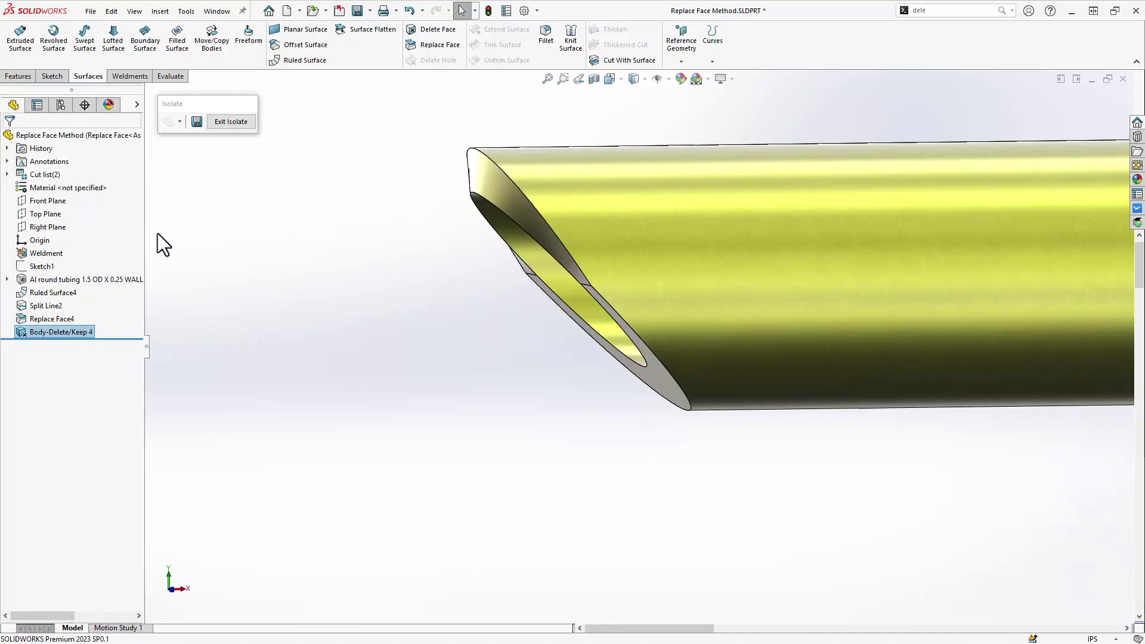
Exit isolation and switch to the Front view of the whole L-shaped frame.
left_click(231, 122)
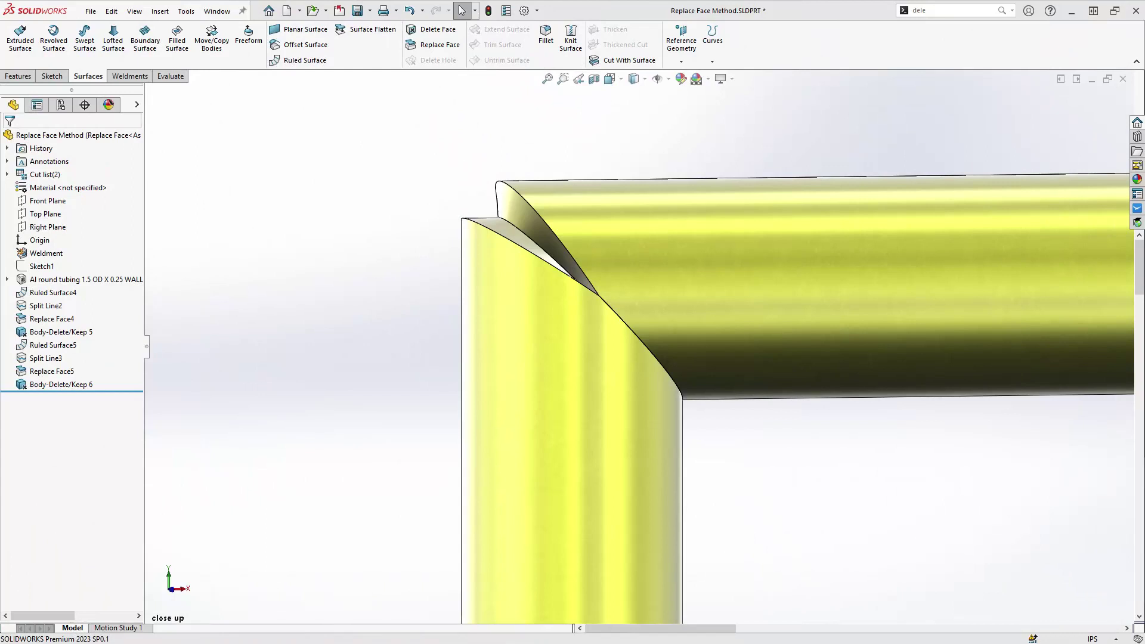
key("ctrl+1")
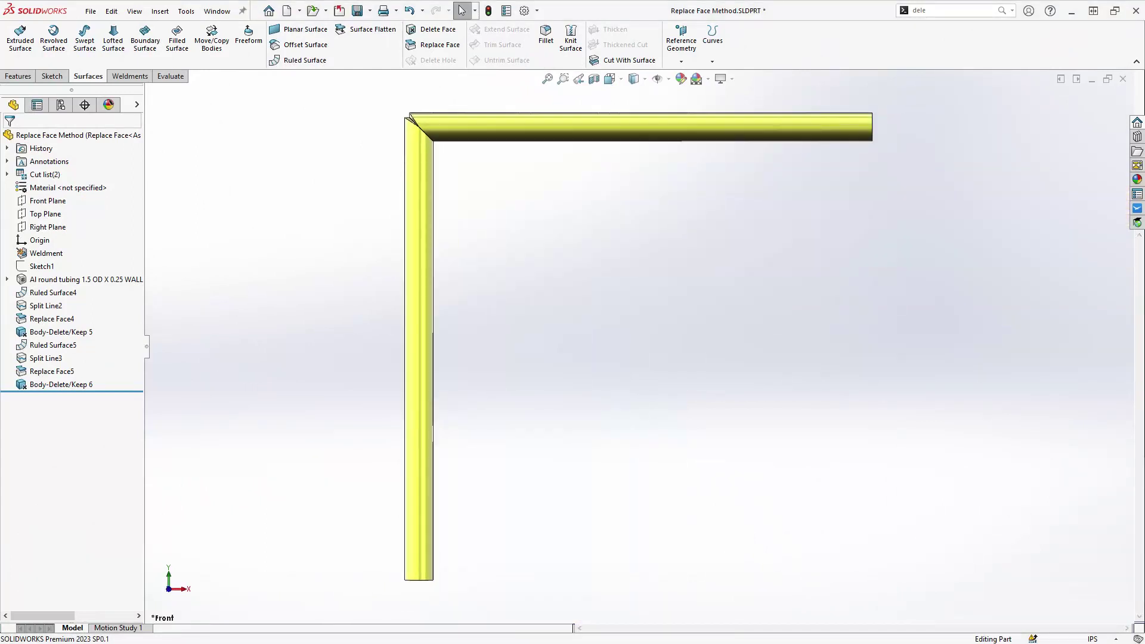